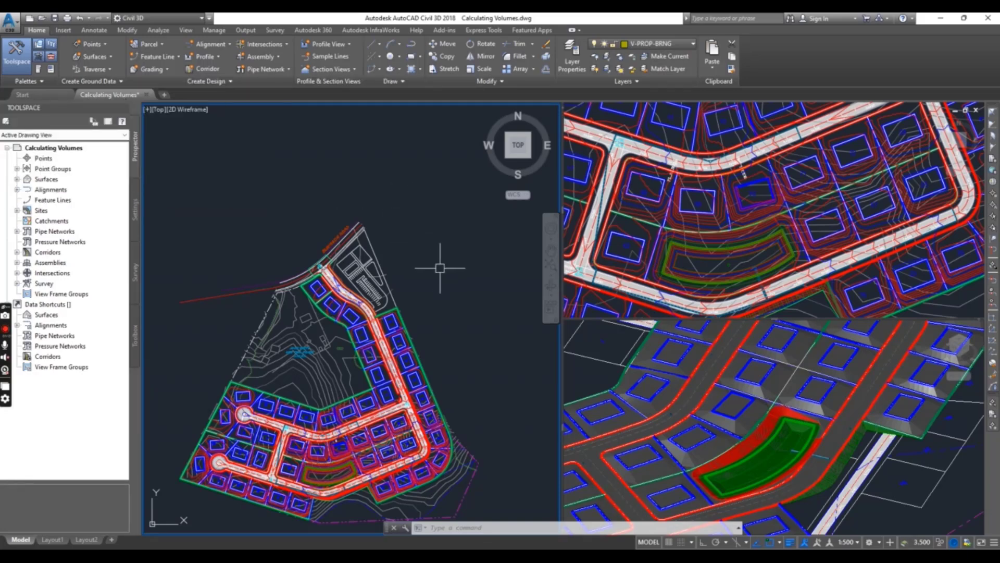
- Open the Volumes Dashboard from the Analyze tab's Volumes and Materials panel
{"action": "scroll", "coordinate": [385, 291], "scroll_direction": "up", "scroll_amount": 2}
{"action": "scroll", "coordinate": [339, 323], "scroll_direction": "up", "scroll_amount": 2}
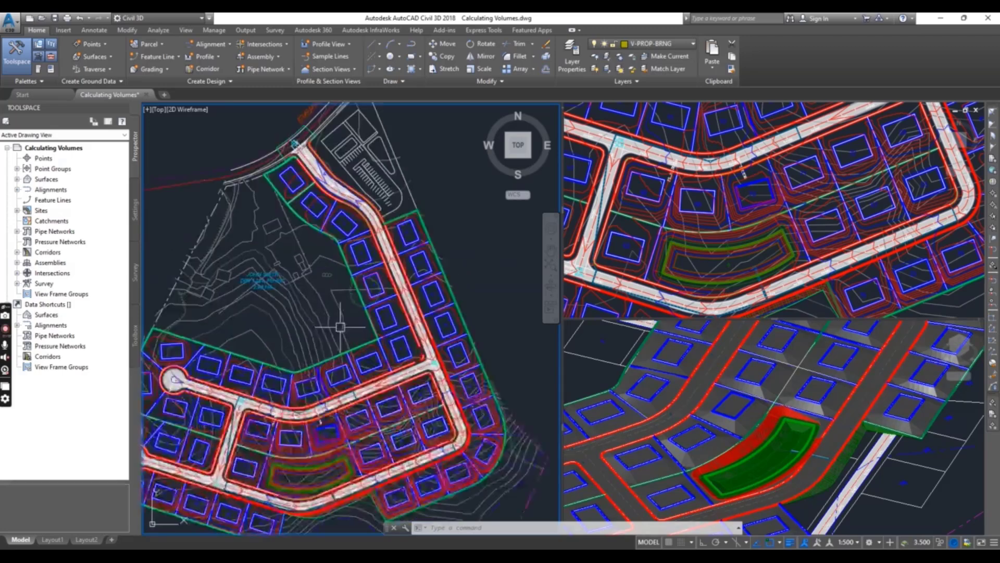
{"action": "scroll", "coordinate": [394, 308], "scroll_direction": "down", "scroll_amount": 2}
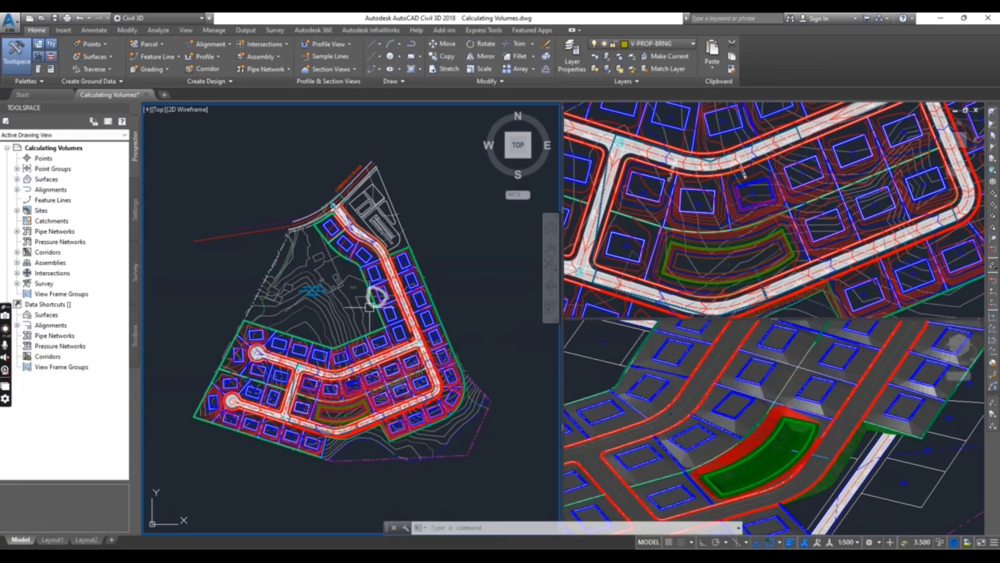
{"action": "scroll", "coordinate": [385, 274], "scroll_direction": "up", "scroll_amount": 2}
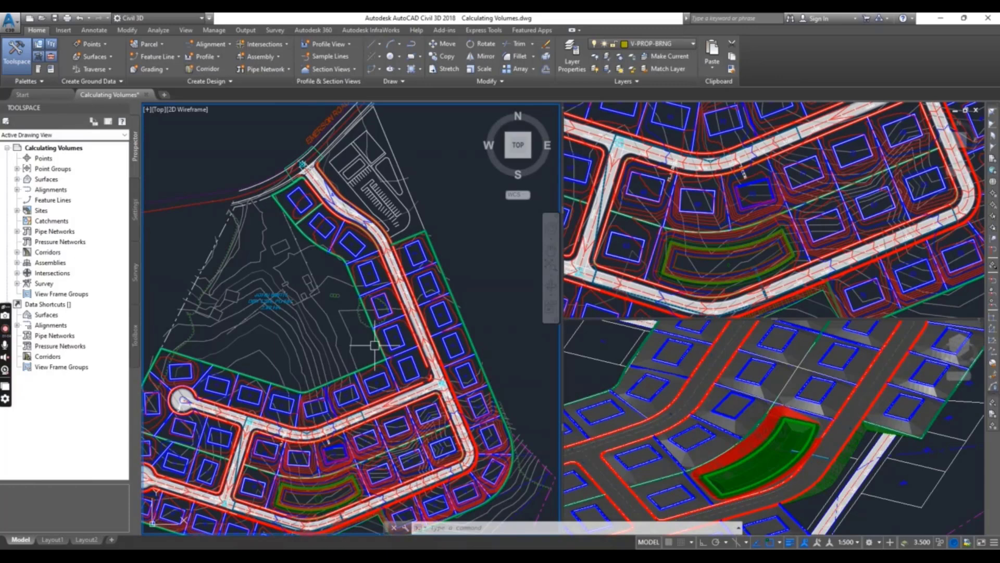
{"action": "left_click", "coordinate": [158, 32]}
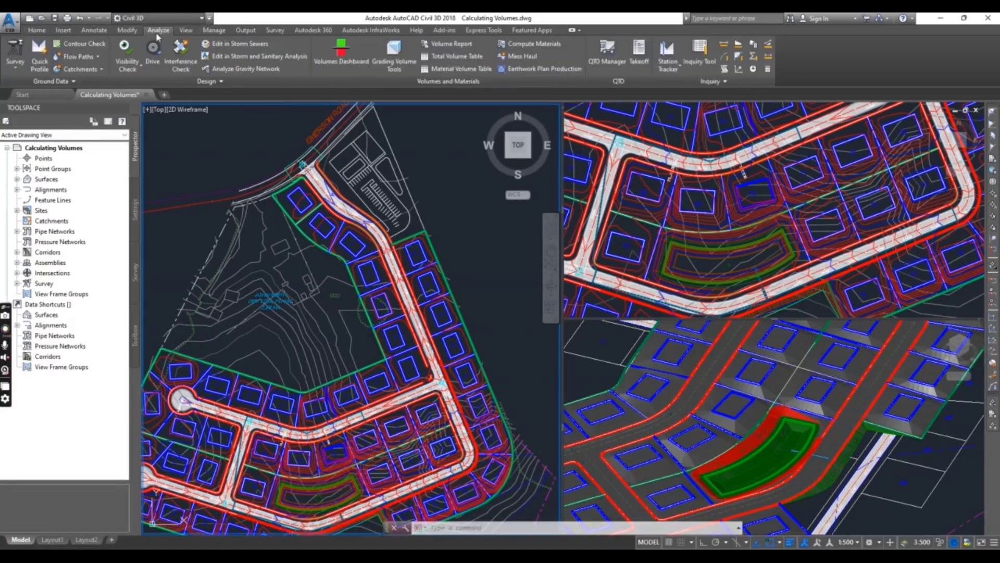
{"action": "left_click", "coordinate": [332, 65]}
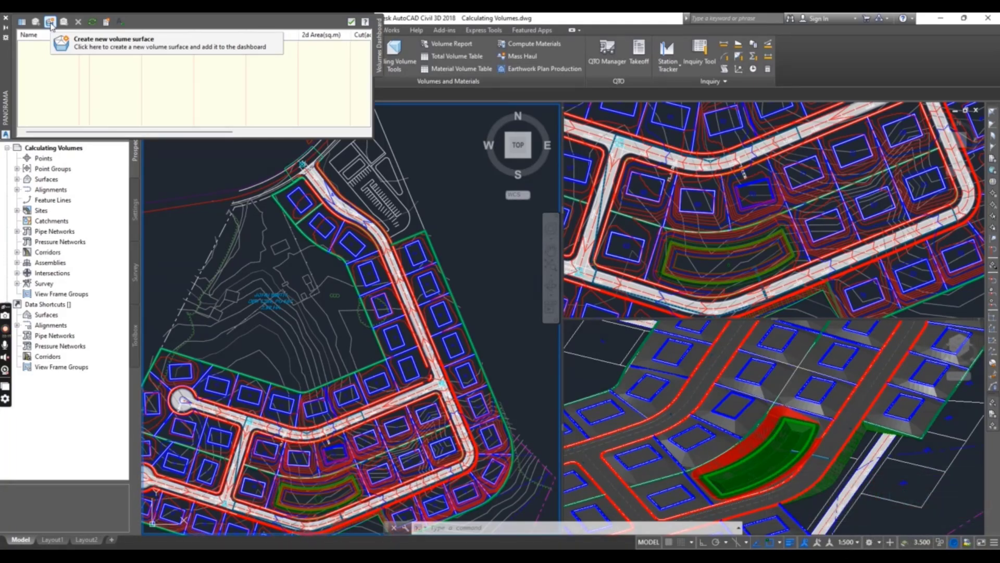
- Start a new volume surface named Earthwork with the _No Display style
{"action": "left_click", "coordinate": [50, 22]}
{"action": "left_click", "coordinate": [551, 253]}
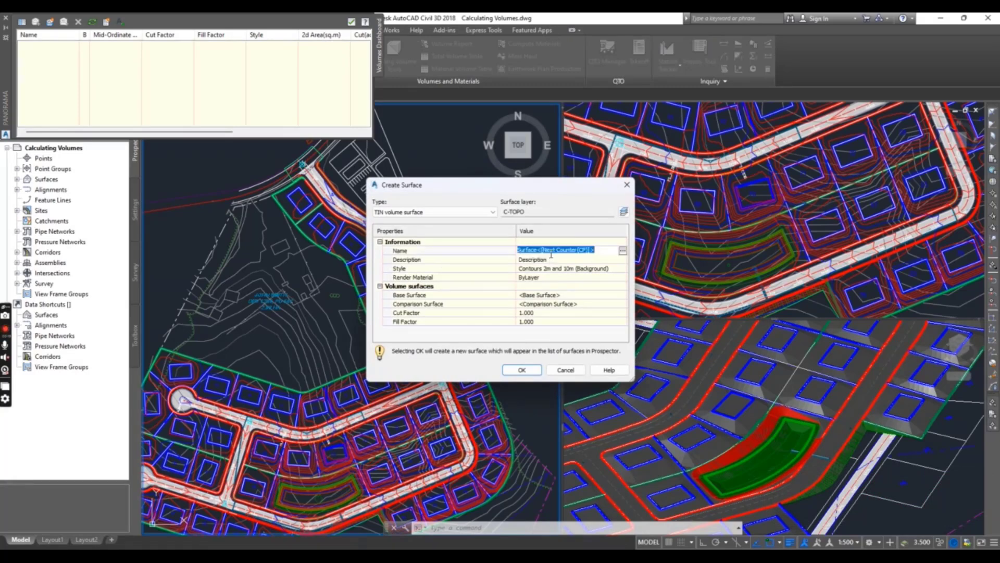
{"action": "type", "text": "Ea"}
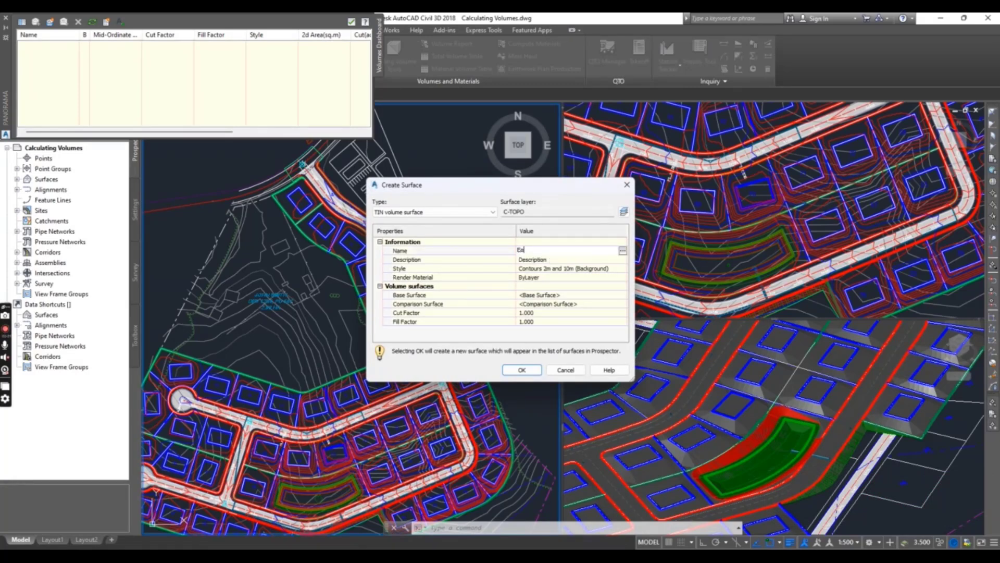
{"action": "type", "text": "rthwor"}
{"action": "type", "text": "k"}
{"action": "left_click", "coordinate": [565, 268]}
{"action": "left_click", "coordinate": [622, 268]}
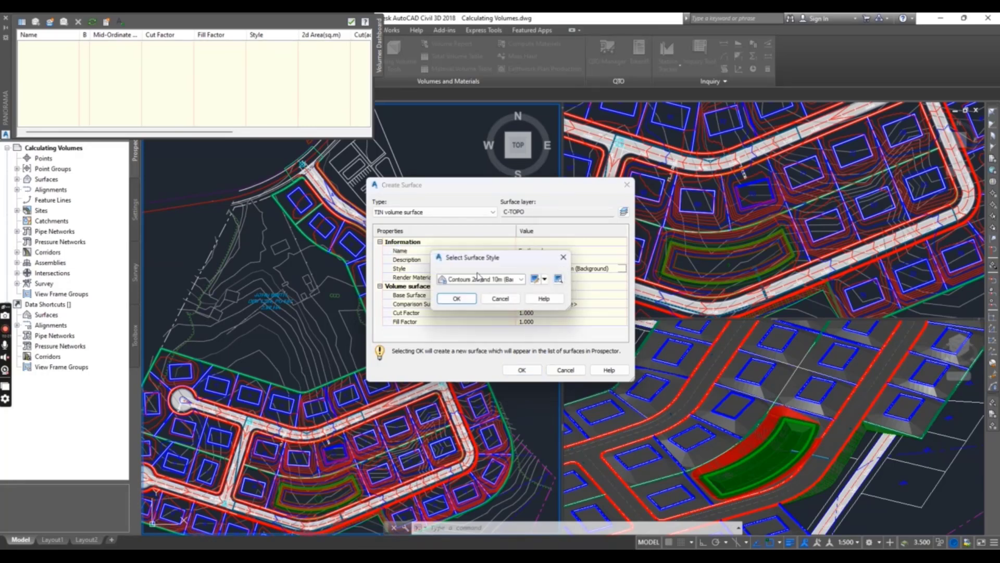
{"action": "left_click", "coordinate": [492, 279]}
{"action": "left_click", "coordinate": [484, 288]}
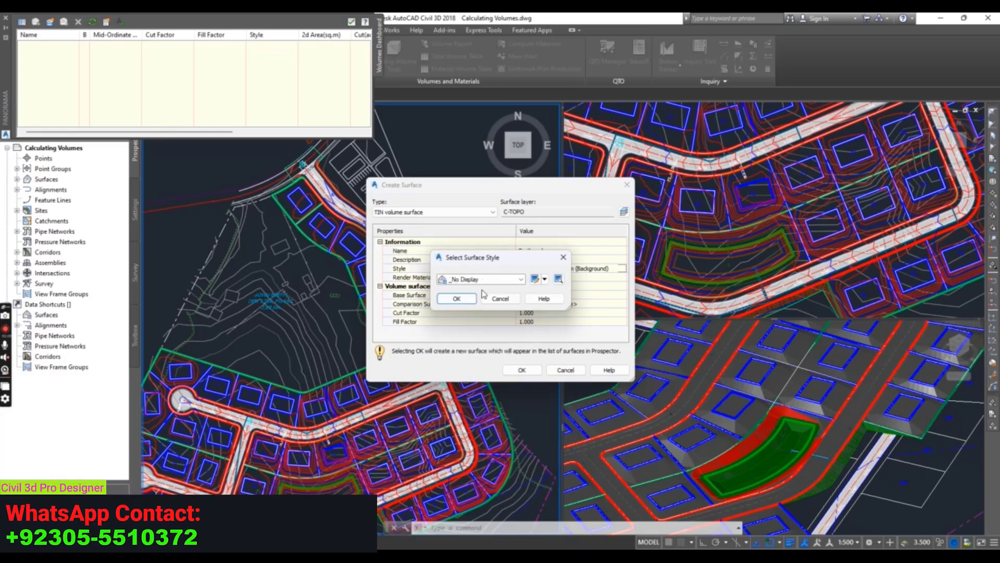
{"action": "left_click", "coordinate": [465, 302]}
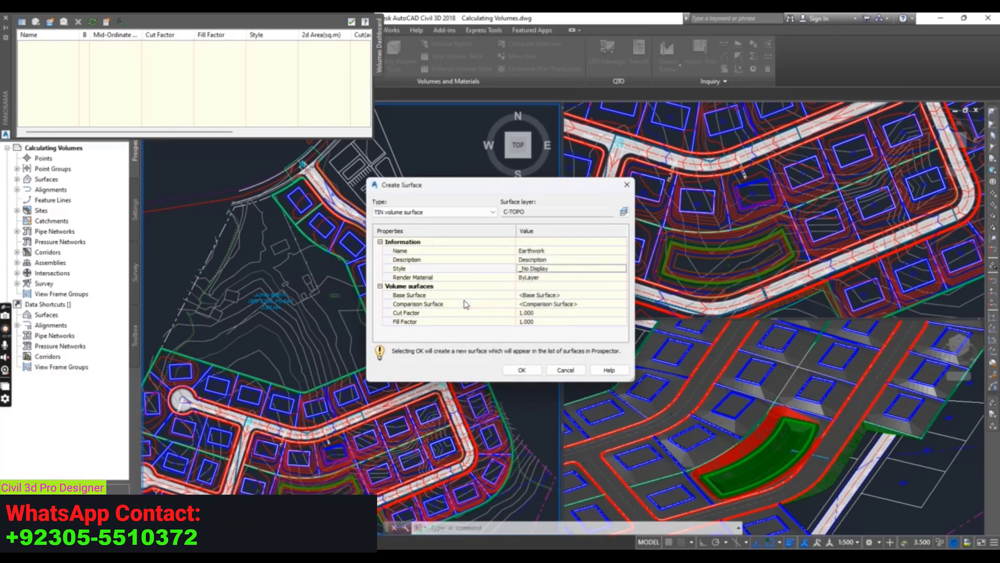
- Set base surface EG and comparison surface FG Final, then create the surface
{"action": "left_click", "coordinate": [569, 294]}
{"action": "left_click", "coordinate": [621, 296]}
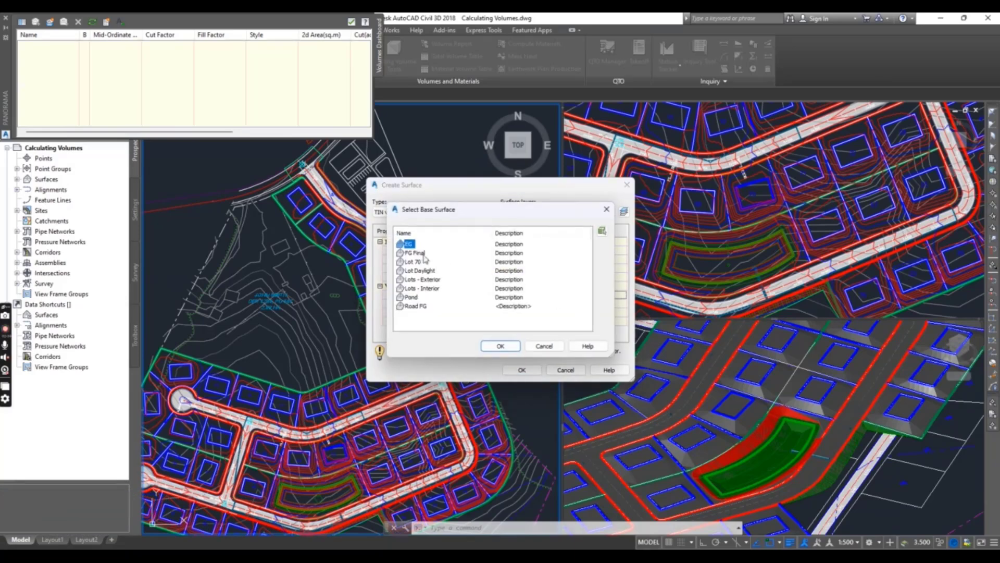
{"action": "left_click", "coordinate": [499, 345]}
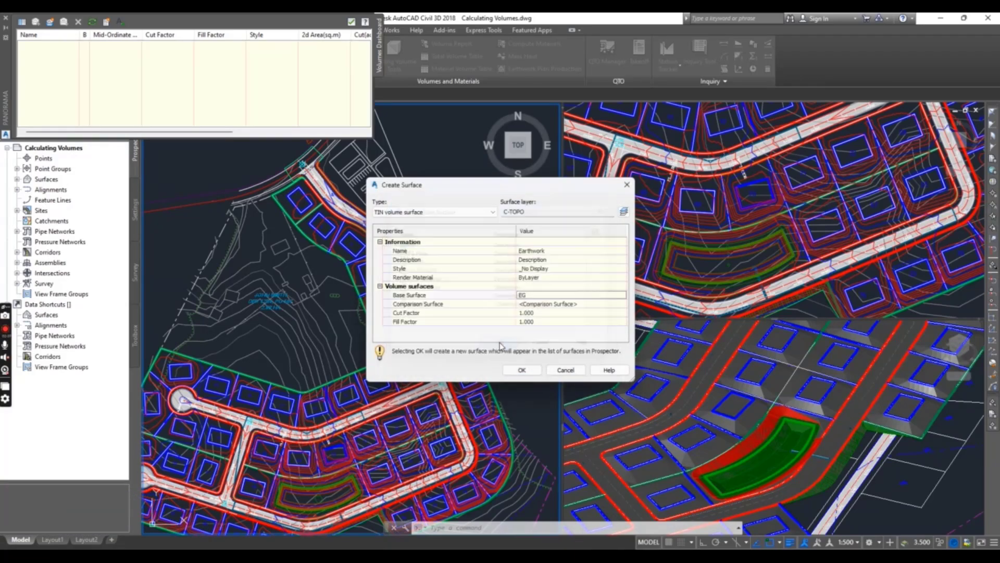
{"action": "left_click", "coordinate": [535, 306]}
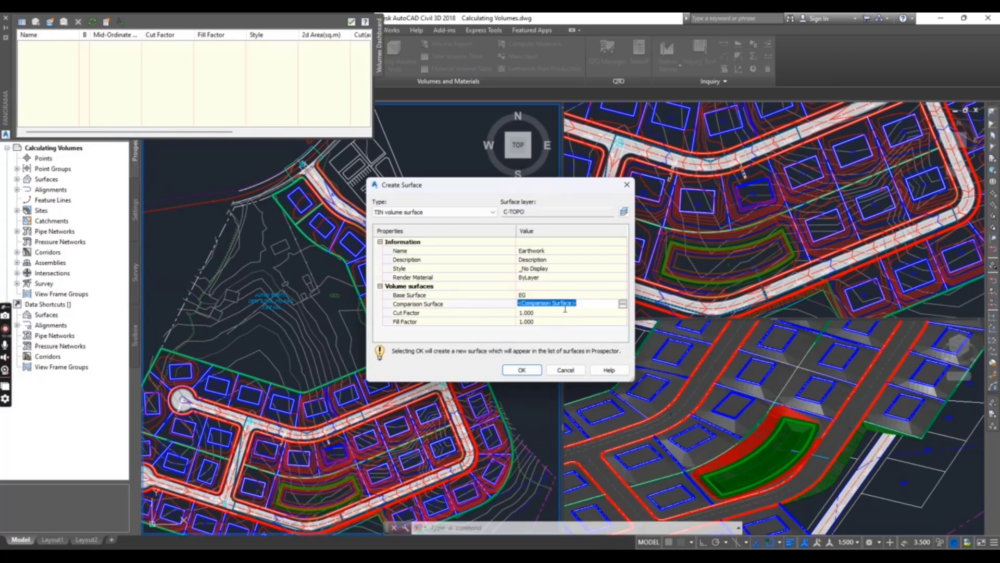
{"action": "left_click", "coordinate": [622, 307]}
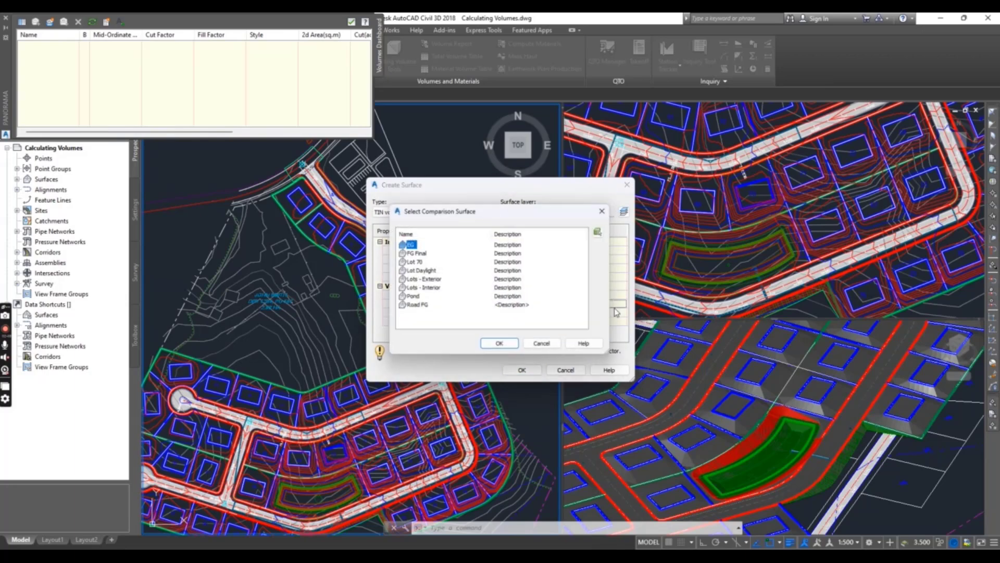
{"action": "left_click", "coordinate": [415, 252]}
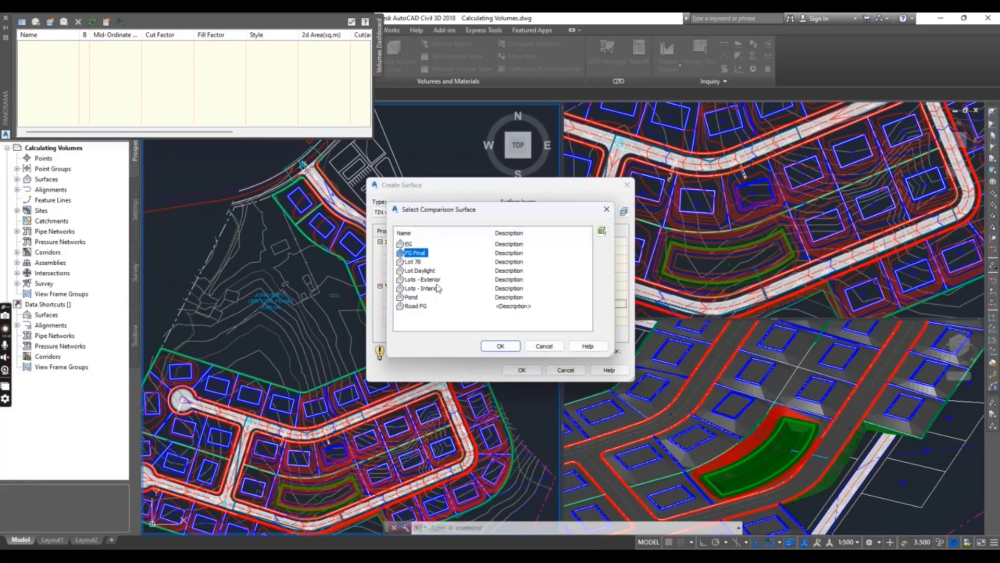
{"action": "left_click", "coordinate": [493, 348]}
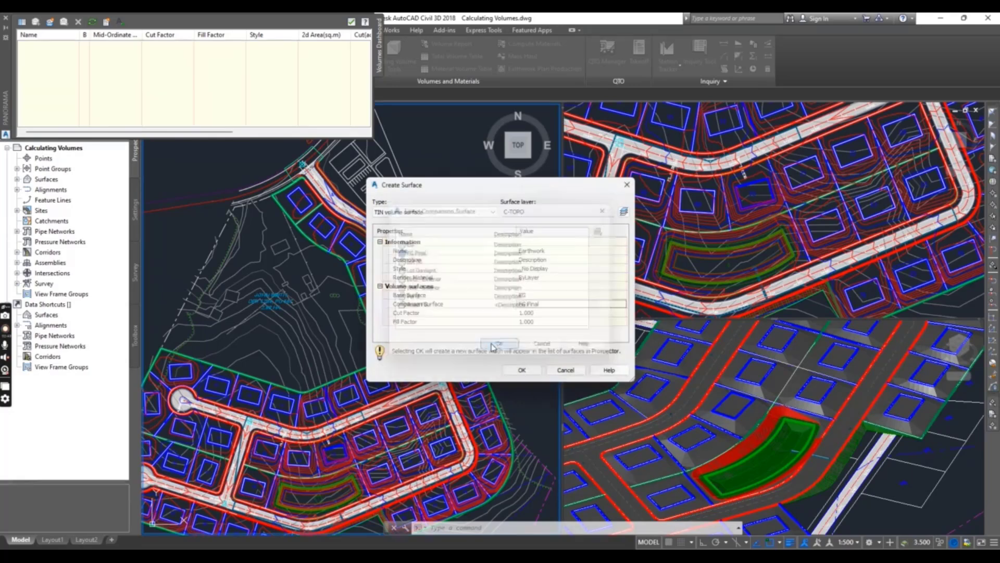
{"action": "left_click", "coordinate": [522, 370]}
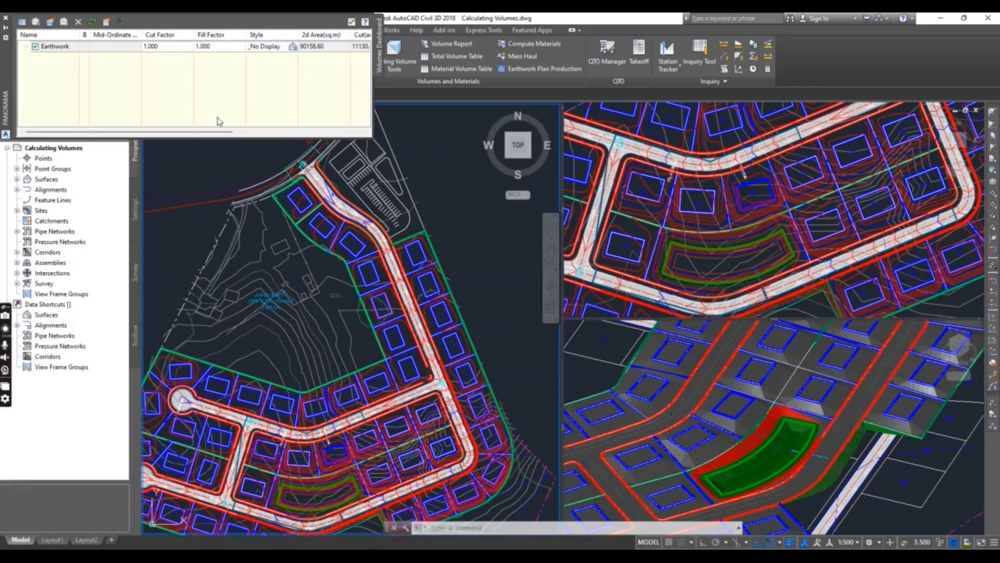
- Scroll the dashboard grid right to show Earthwork's cut 11130.69, fill 70454.07 and net 59323.38
{"action": "left_click_drag", "start_coordinate": [208, 131], "coordinate": [323, 131]}
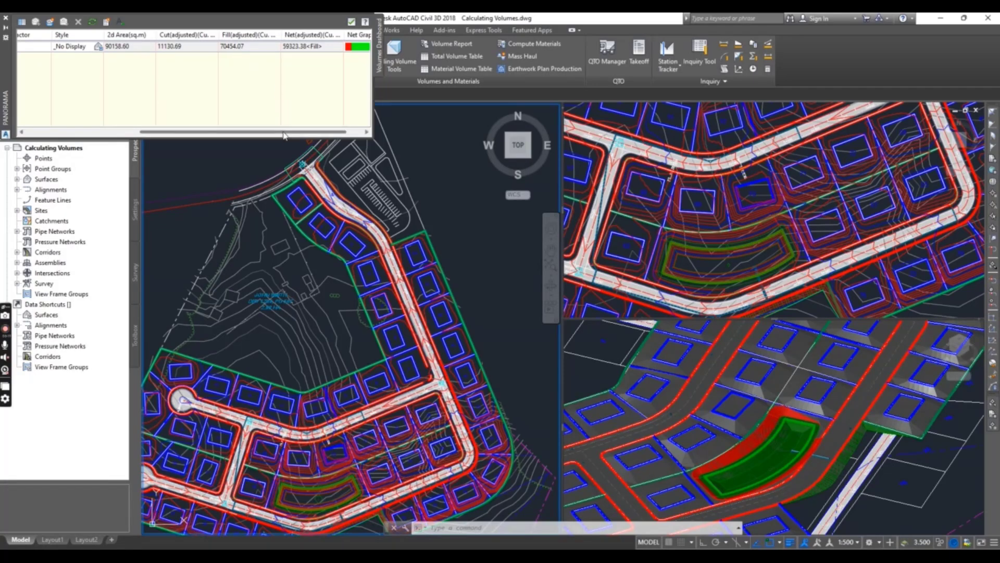
{"action": "left_click_drag", "start_coordinate": [299, 134], "coordinate": [316, 134]}
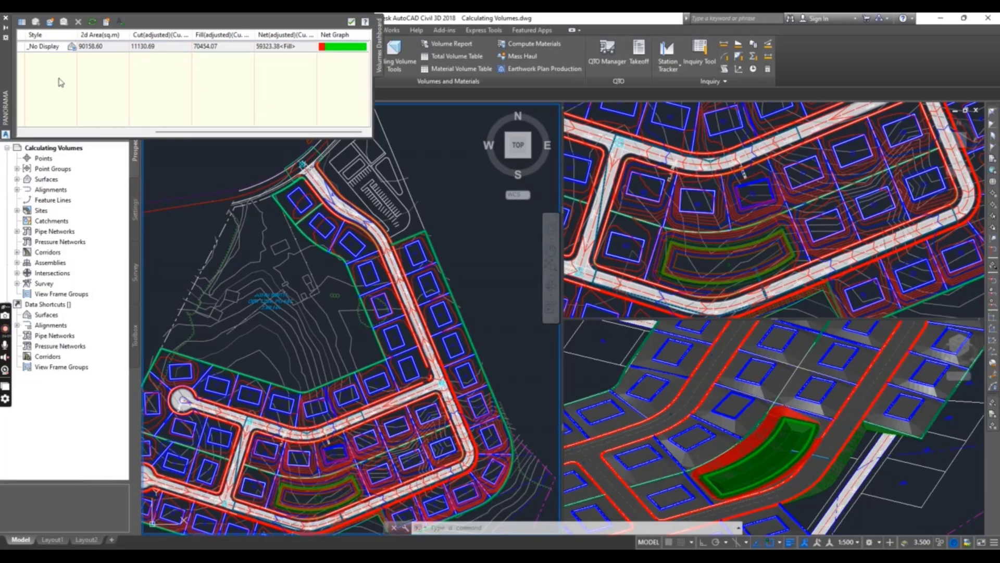
- Select Earthwork and add a bounded volume using lot 1 as the boundary
{"action": "left_click", "coordinate": [52, 133]}
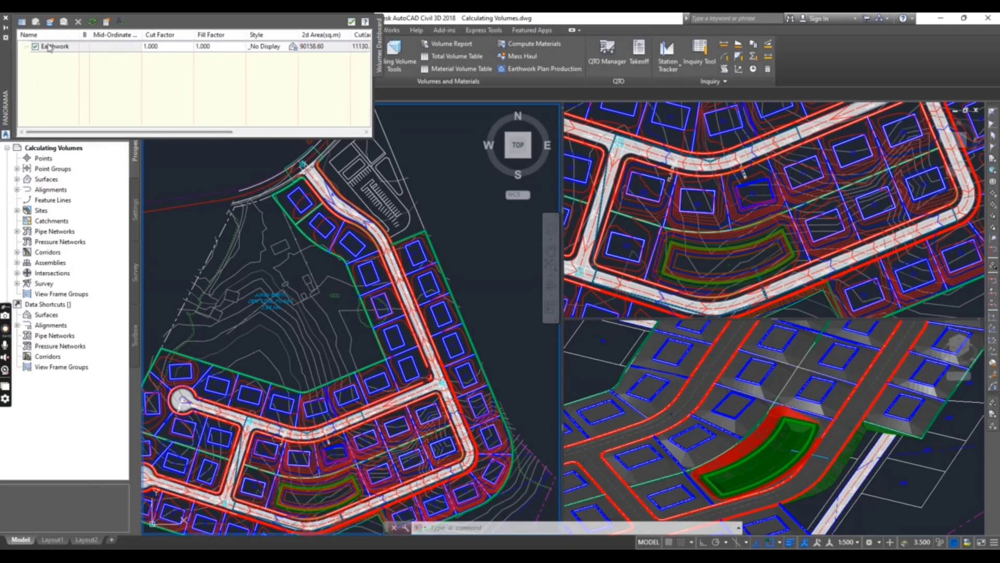
{"action": "left_click", "coordinate": [50, 47]}
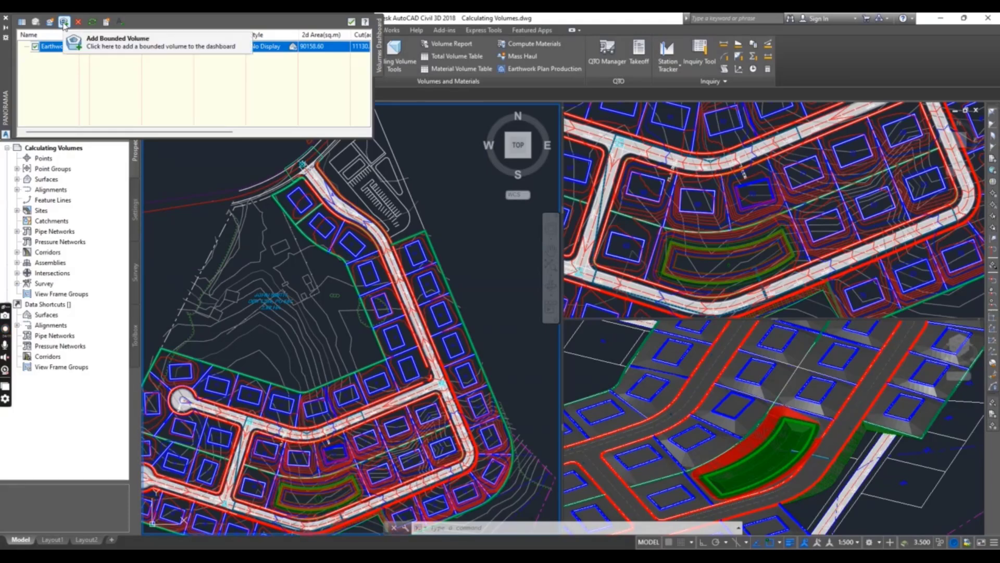
{"action": "left_click", "coordinate": [65, 23]}
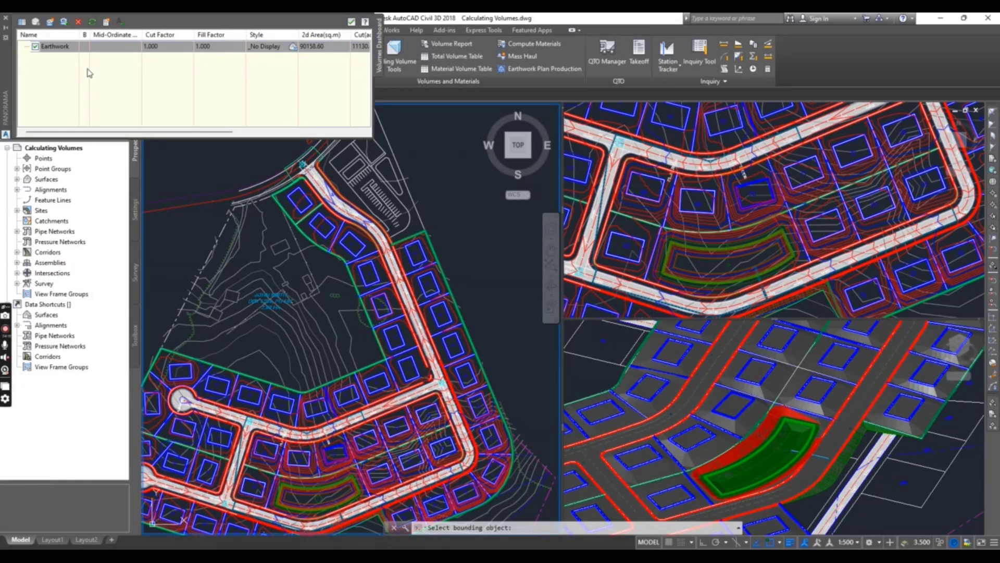
{"action": "scroll", "coordinate": [354, 260], "scroll_direction": "up", "scroll_amount": 3}
{"action": "scroll", "coordinate": [344, 200], "scroll_direction": "up", "scroll_amount": 3}
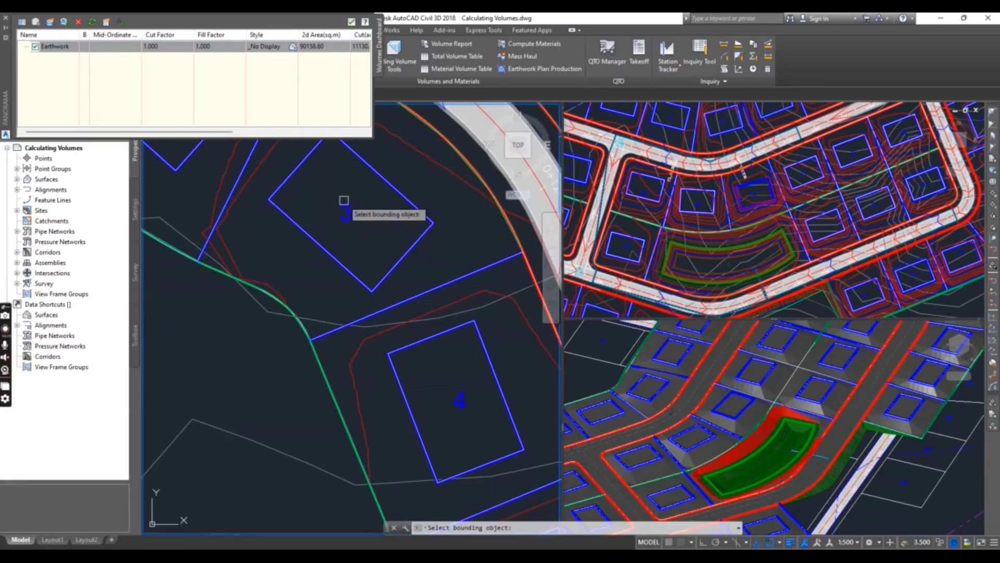
{"action": "scroll", "coordinate": [344, 208], "scroll_direction": "down", "scroll_amount": 2}
{"action": "middle_click_drag", "start_coordinate": [346, 211], "coordinate": [466, 376]}
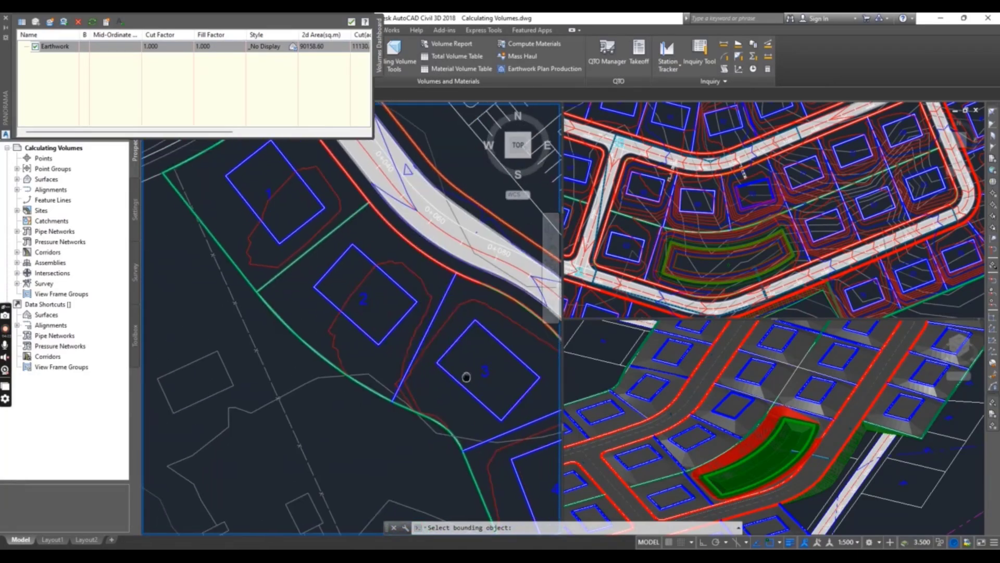
{"action": "scroll", "coordinate": [274, 188], "scroll_direction": "up", "scroll_amount": 3}
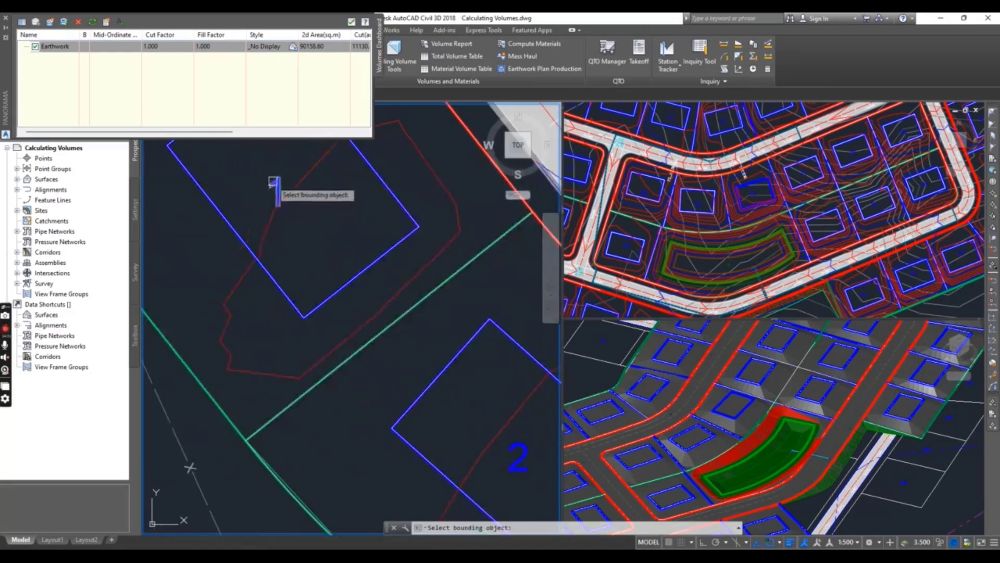
{"action": "left_click", "coordinate": [273, 182]}
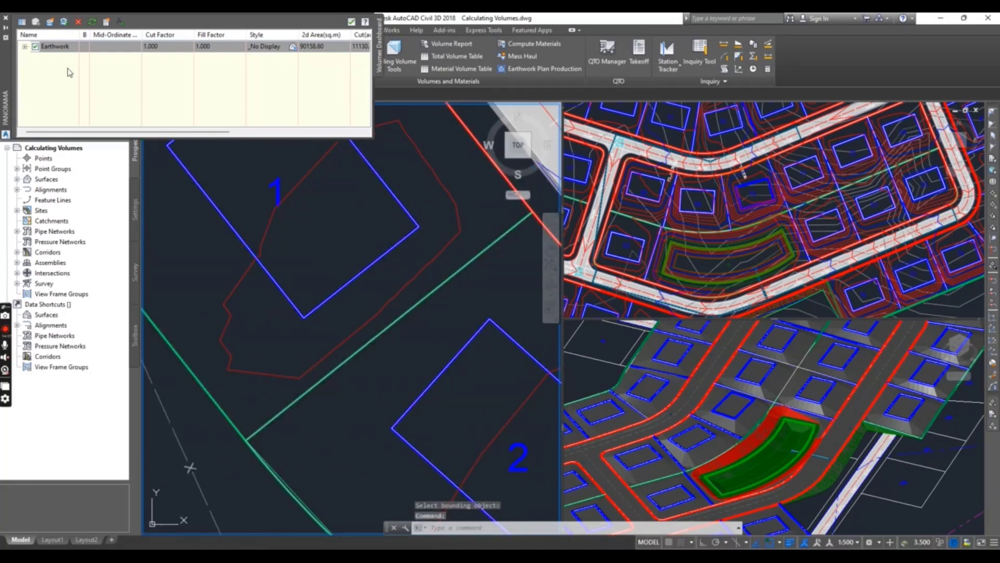
- Repeat the bounded volume command and pick lot 2 as another boundary
{"action": "key", "text": "Return"}
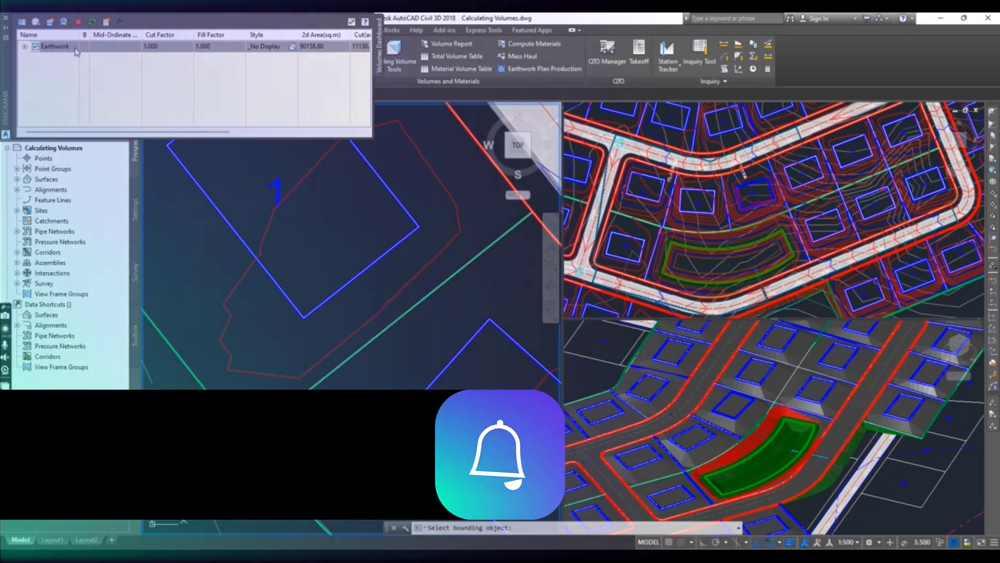
{"action": "scroll", "coordinate": [424, 330], "scroll_direction": "down", "scroll_amount": 2}
{"action": "scroll", "coordinate": [365, 304], "scroll_direction": "up", "scroll_amount": 3}
{"action": "left_click", "coordinate": [393, 340]}
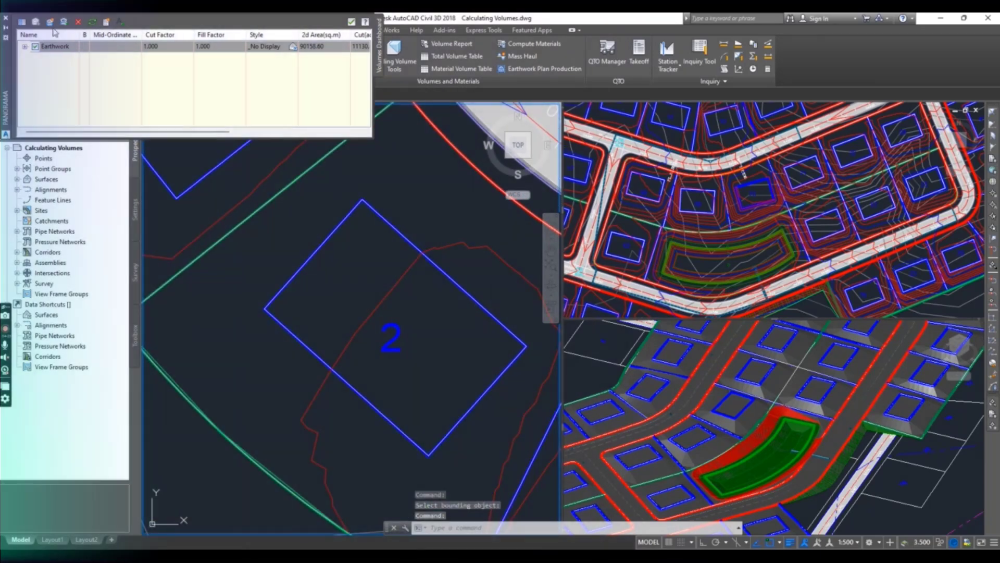
- Start a new volume surface, dismiss the missing base surface warning, and cancel it
{"action": "left_click", "coordinate": [50, 22]}
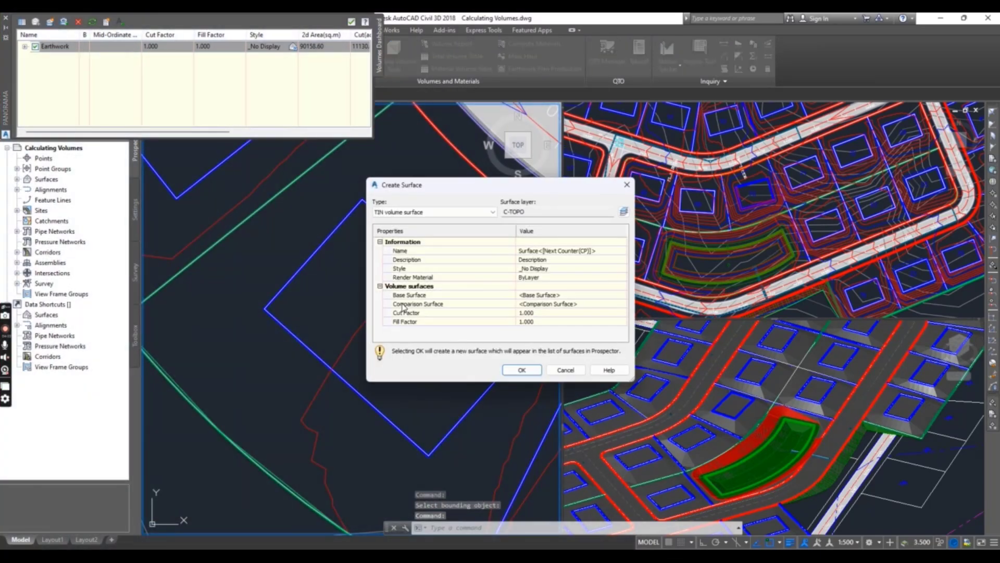
{"action": "left_click", "coordinate": [522, 370]}
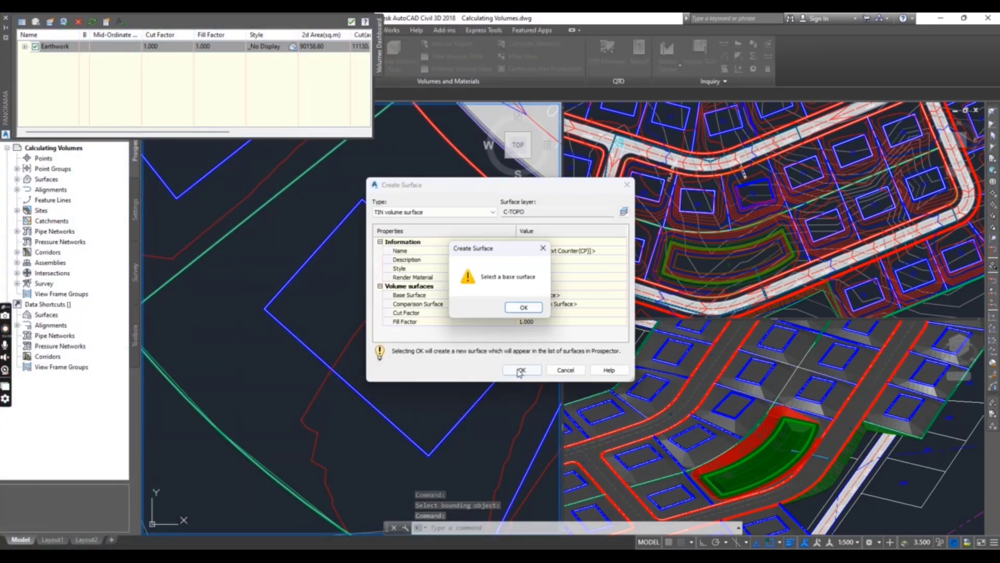
{"action": "left_click", "coordinate": [522, 309]}
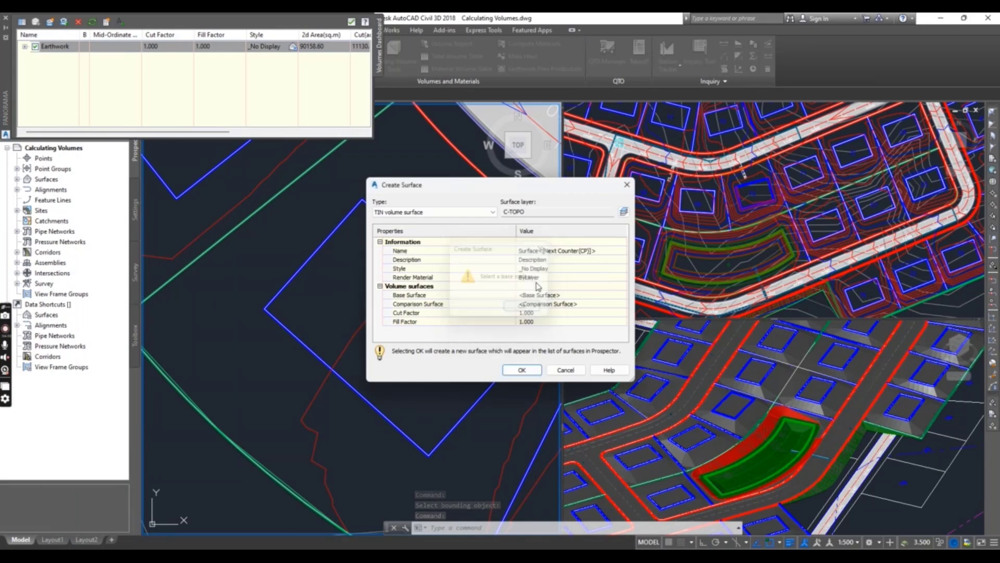
{"action": "left_click", "coordinate": [626, 186]}
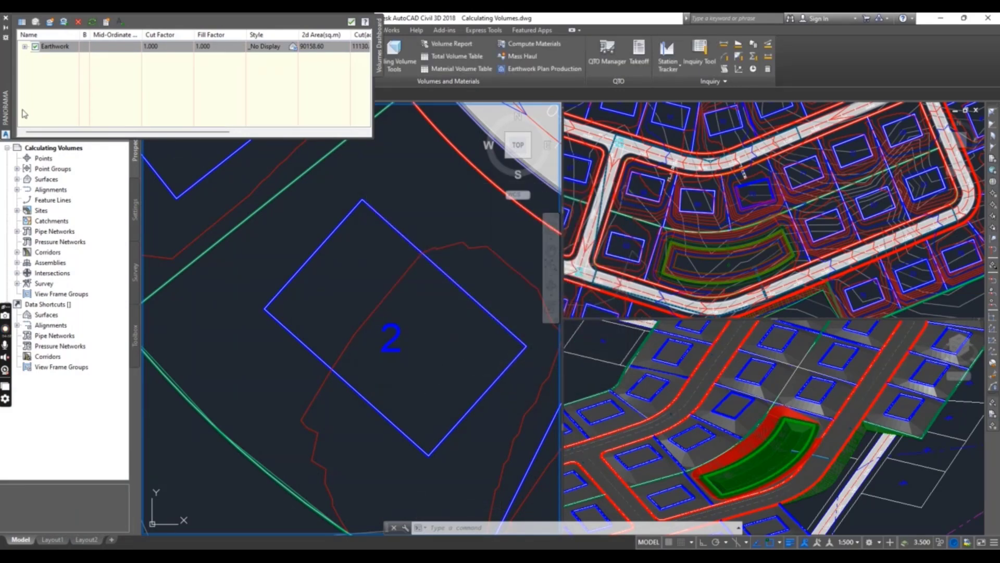
- Add a bounded volume from lot 2's boundary and pan around the lots near Emerson
{"action": "left_click", "coordinate": [63, 23]}
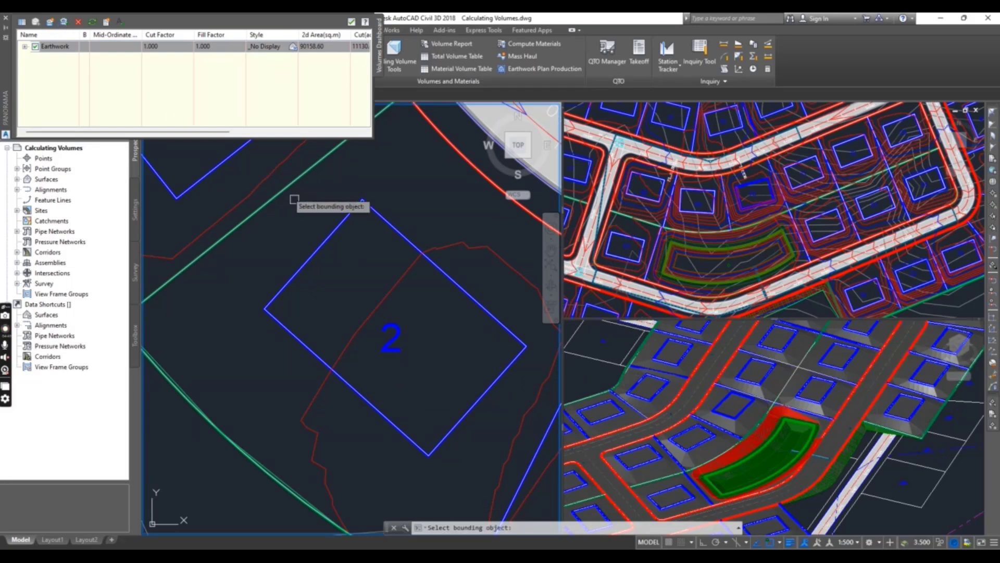
{"action": "left_click", "coordinate": [392, 228]}
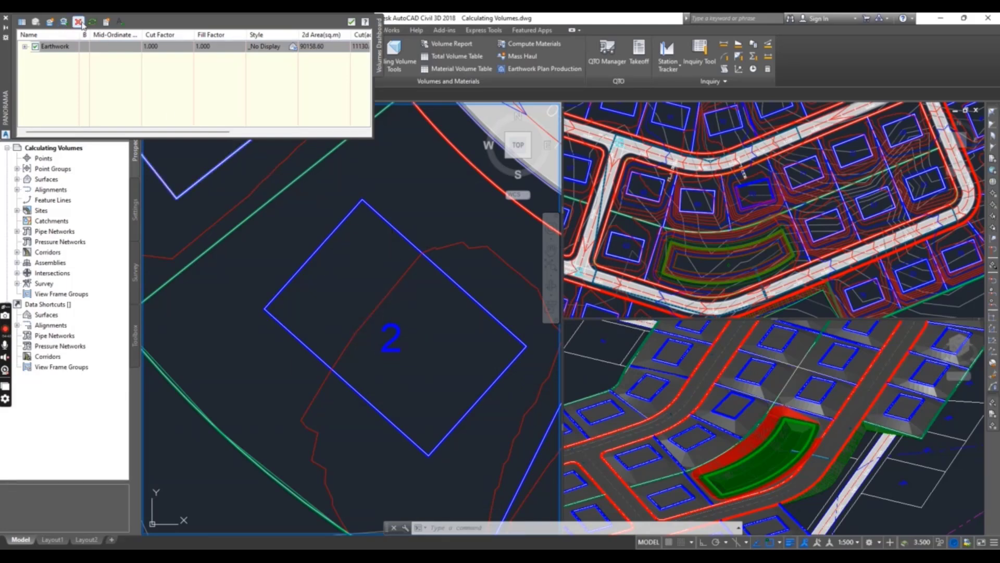
{"action": "left_click", "coordinate": [64, 22]}
{"action": "scroll", "coordinate": [336, 266], "scroll_direction": "down", "scroll_amount": 5}
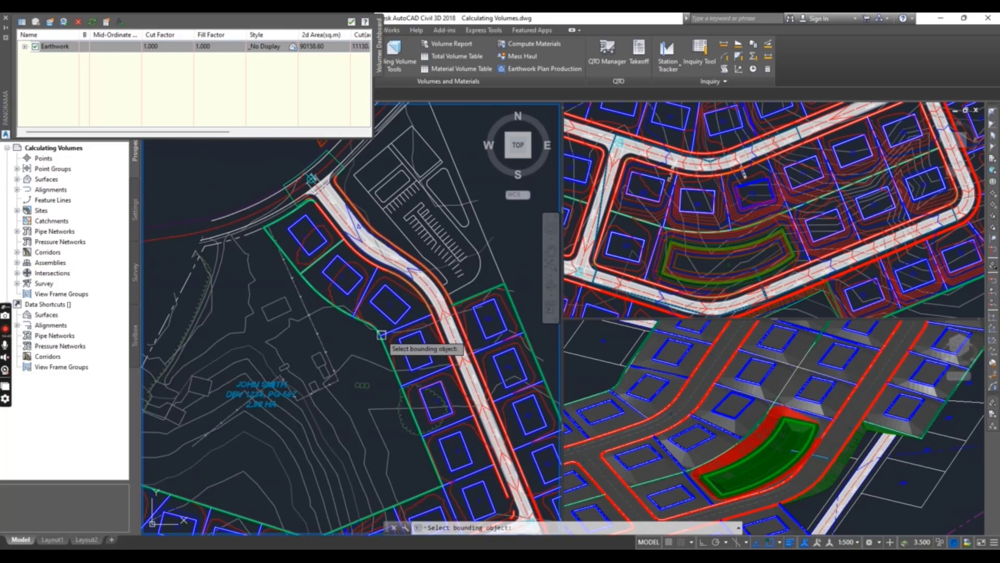
{"action": "scroll", "coordinate": [390, 313], "scroll_direction": "up", "scroll_amount": 2}
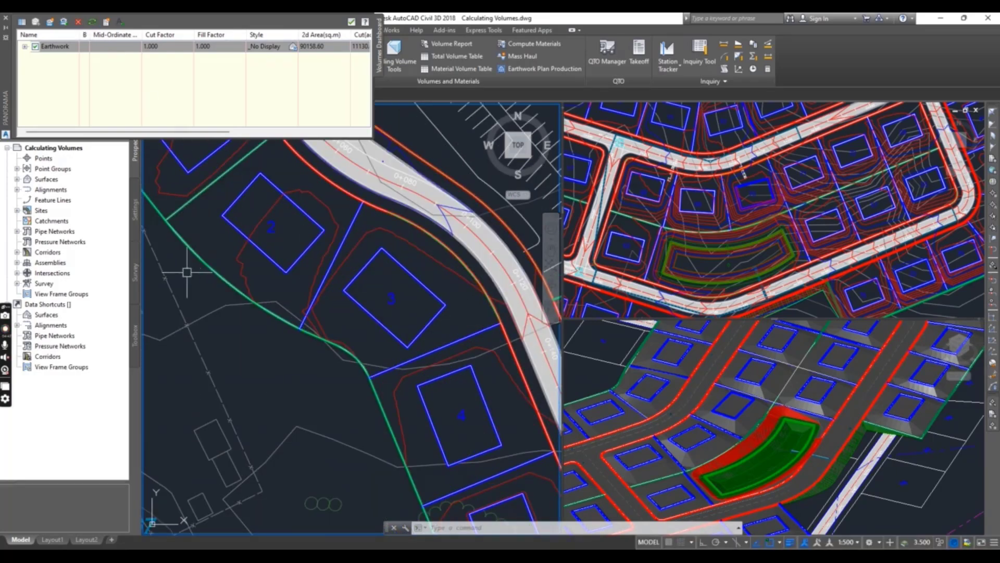
{"action": "middle_click_drag", "start_coordinate": [385, 314], "coordinate": [422, 370]}
{"action": "scroll", "coordinate": [422, 370], "scroll_direction": "down", "scroll_amount": 2}
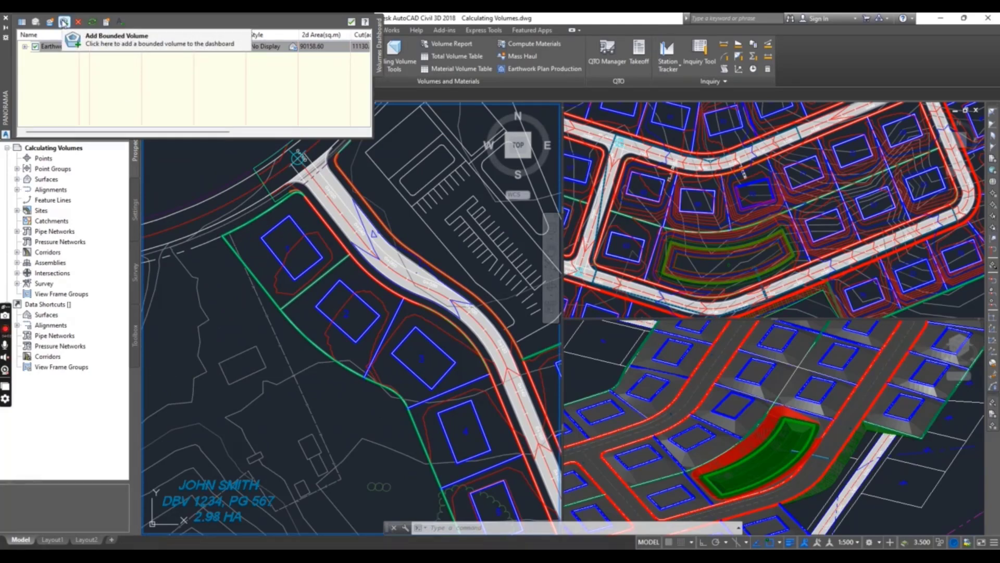
{"action": "scroll", "coordinate": [365, 339], "scroll_direction": "down", "scroll_amount": 2}
{"action": "mouse_move", "coordinate": [365, 338]}
{"action": "middle_mouse_down"}
{"action": "mouse_move", "coordinate": [381, 363]}
{"action": "mouse_move", "coordinate": [346, 323]}
{"action": "middle_mouse_up"}
{"action": "middle_click_drag", "start_coordinate": [380, 424], "coordinate": [354, 317]}
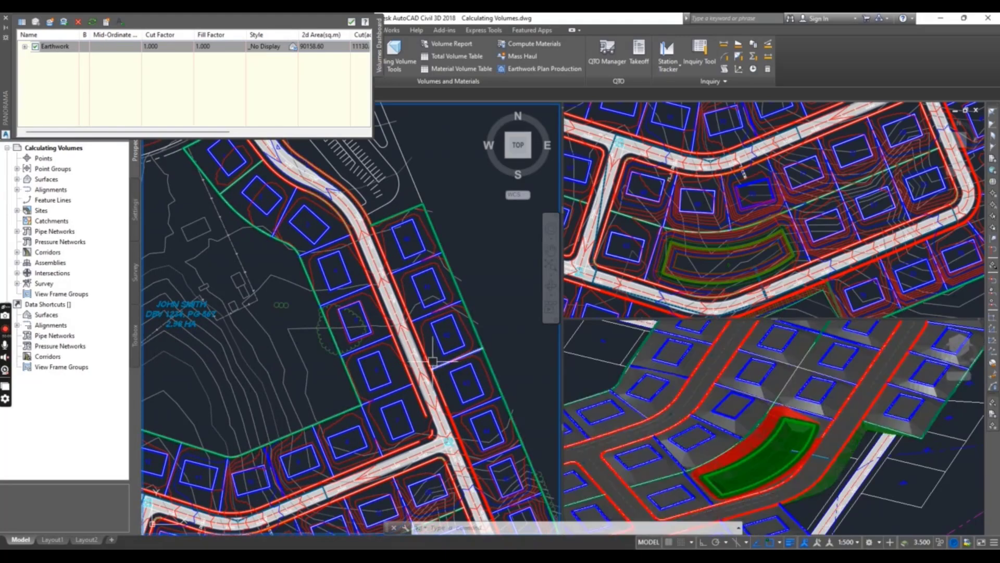
{"action": "middle_click_drag", "start_coordinate": [292, 243], "coordinate": [354, 357]}
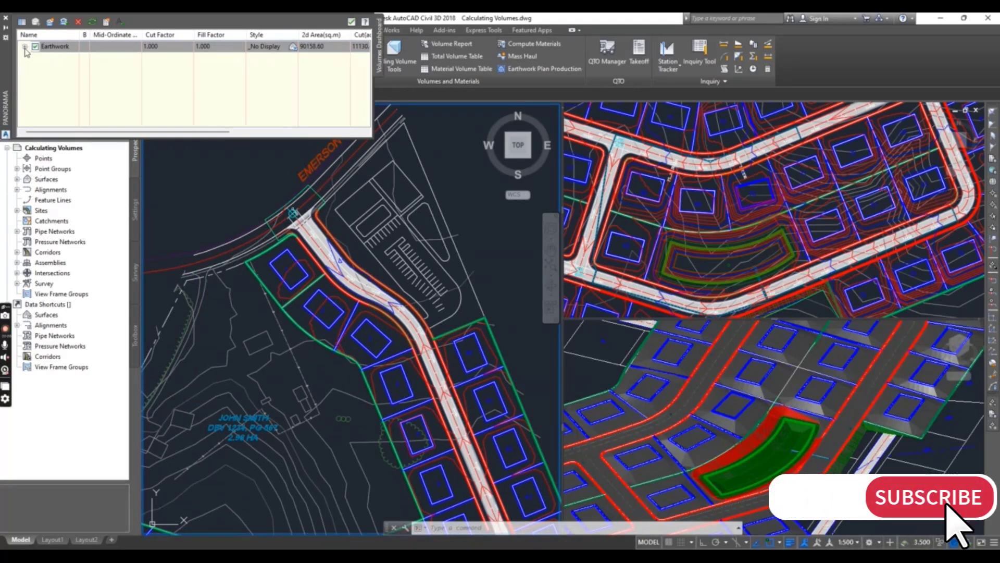
- Expand Earthwork, review its four bounded volumes' cut and fill, and select the first name
{"action": "left_click", "coordinate": [25, 46]}
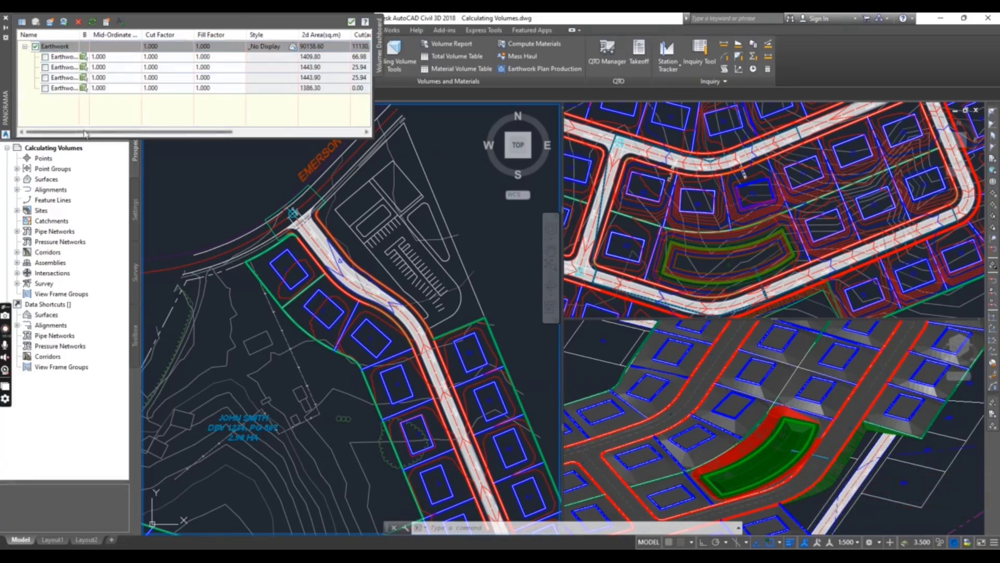
{"action": "left_click_drag", "start_coordinate": [84, 132], "coordinate": [338, 147]}
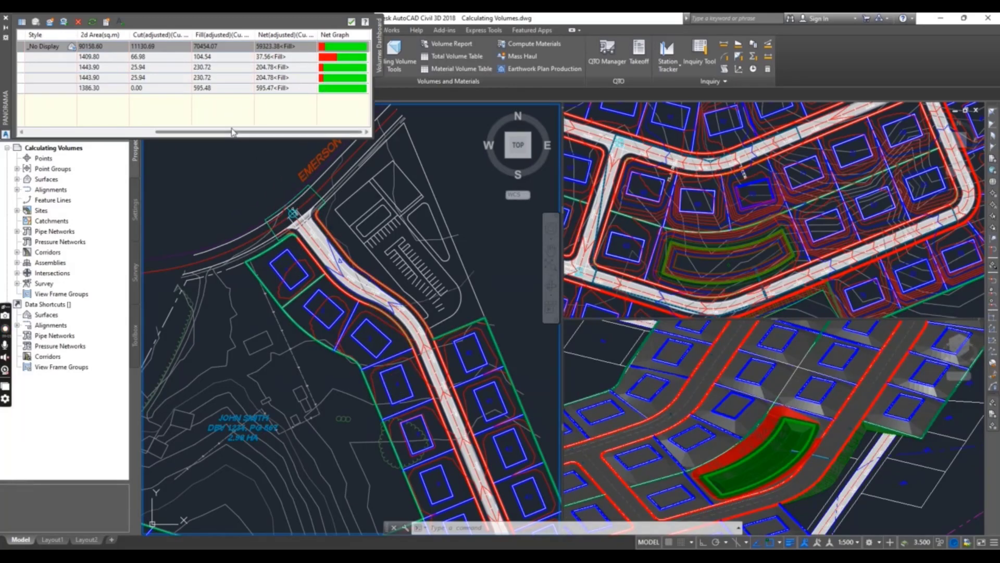
{"action": "left_click_drag", "start_coordinate": [234, 132], "coordinate": [106, 132]}
{"action": "left_click", "coordinate": [65, 57]}
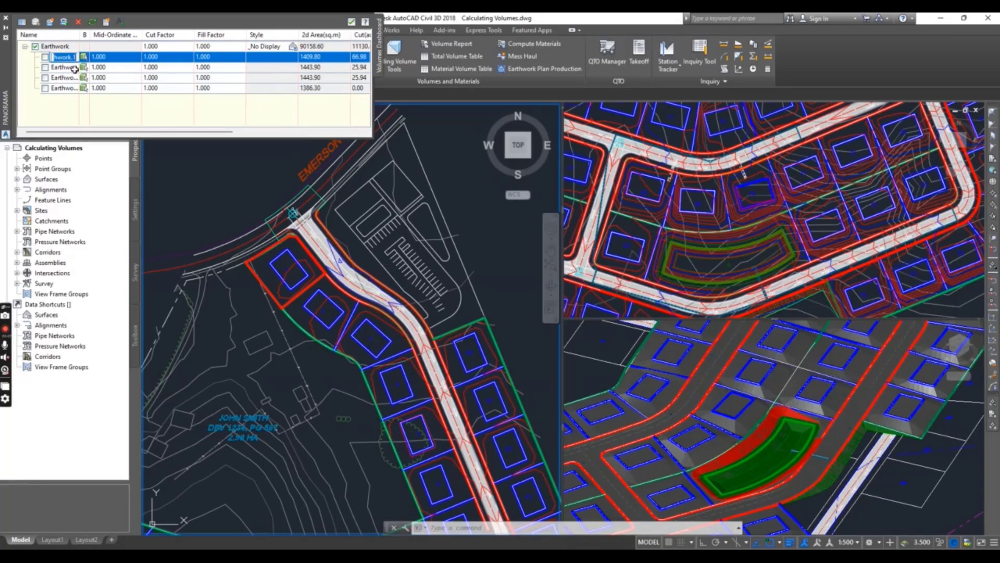
- Rename the first two bounded volumes lot-1 and lot-2
{"action": "type", "text": "lot-1"}
{"action": "key", "text": "Return"}
{"action": "left_click", "coordinate": [65, 66]}
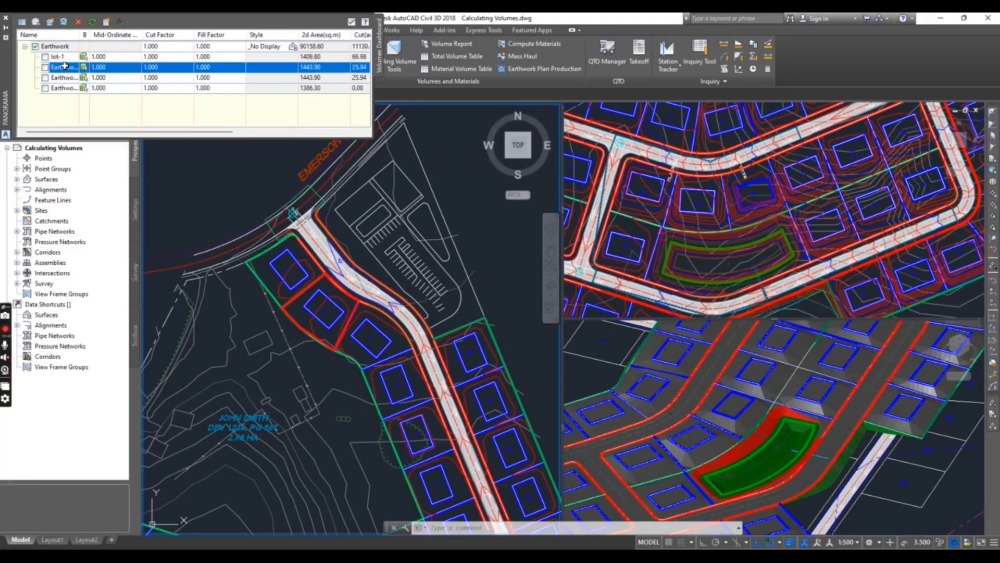
{"action": "left_click", "coordinate": [64, 66]}
{"action": "type", "text": "lot"}
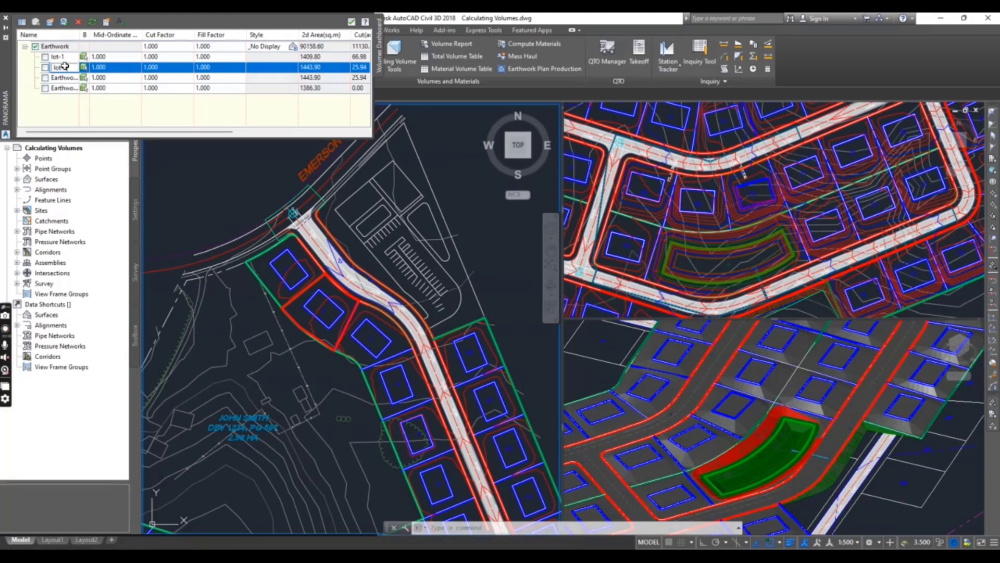
{"action": "type", "text": "-2"}
{"action": "left_click", "coordinate": [64, 77]}
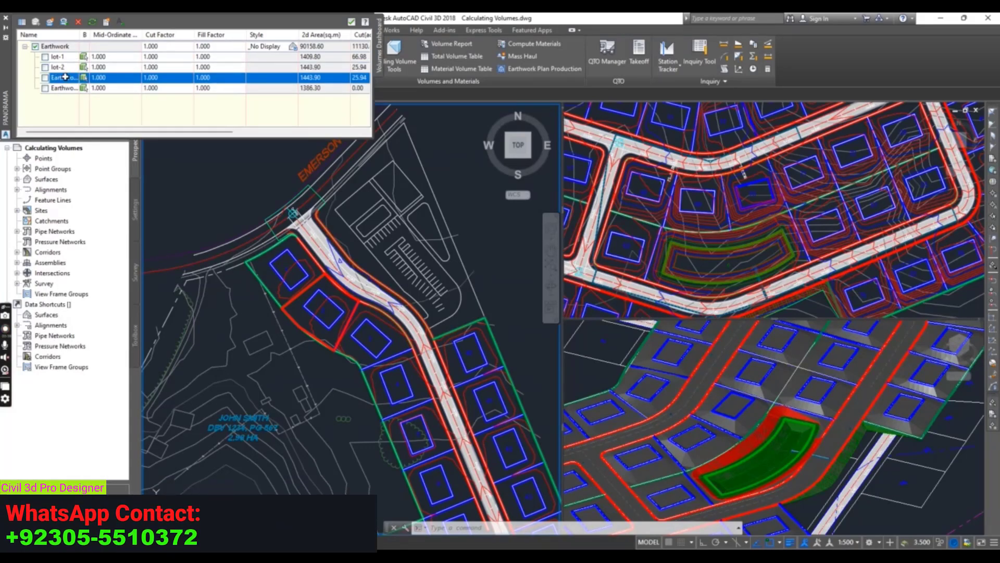
- Rename the third and fourth volumes lot-22 and lot-3 after a duplicate-name warning, and tick lot-1
{"action": "left_click", "coordinate": [64, 77]}
{"action": "type", "text": "l"}
{"action": "type", "text": "o"}
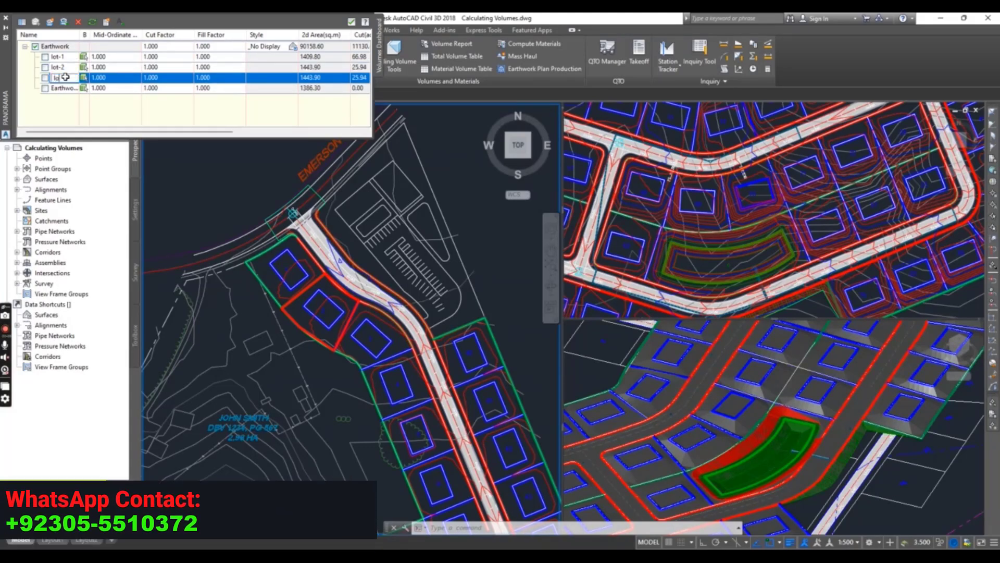
{"action": "type", "text": "t-3"}
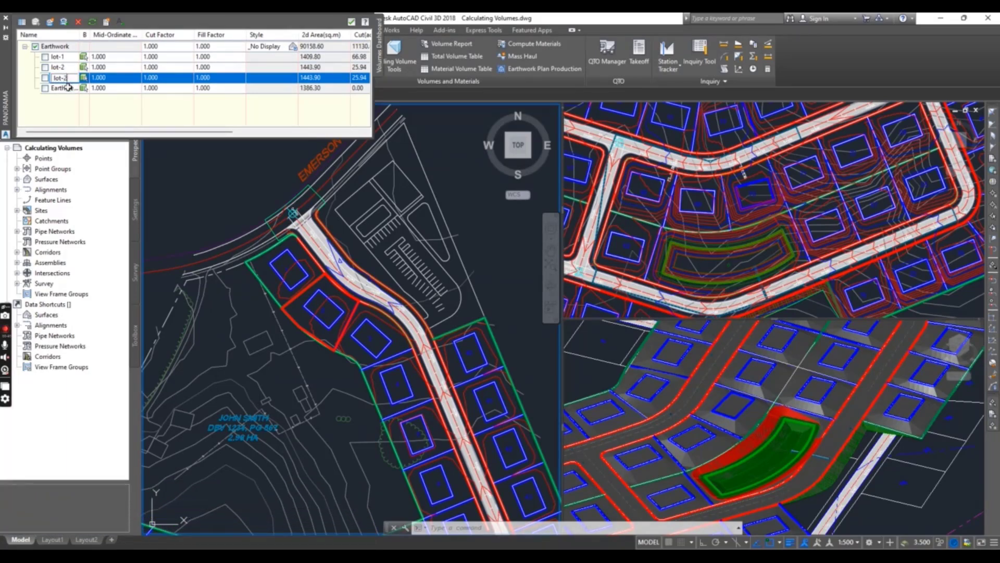
{"action": "left_click", "coordinate": [70, 92]}
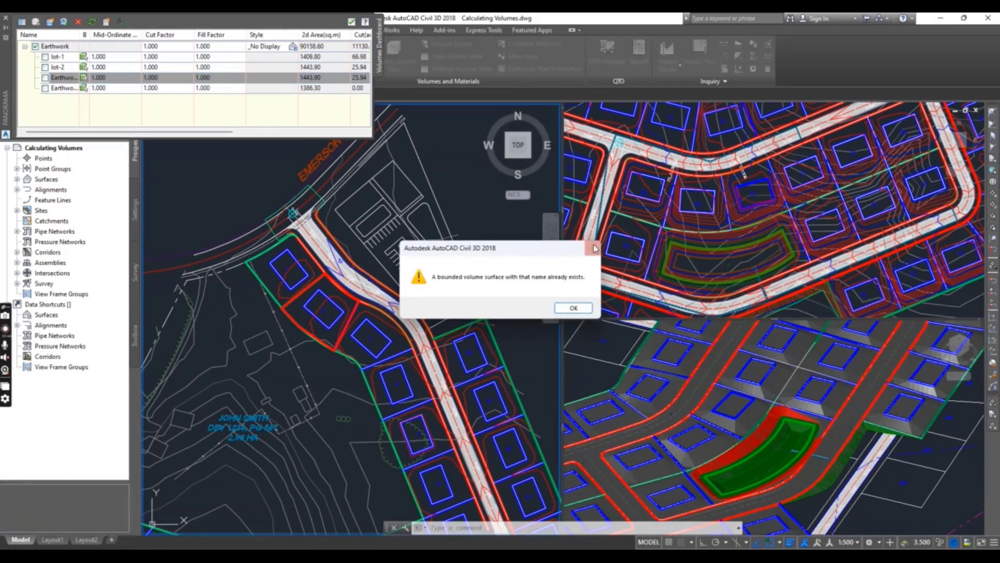
{"action": "left_click", "coordinate": [595, 244]}
{"action": "left_click", "coordinate": [62, 78]}
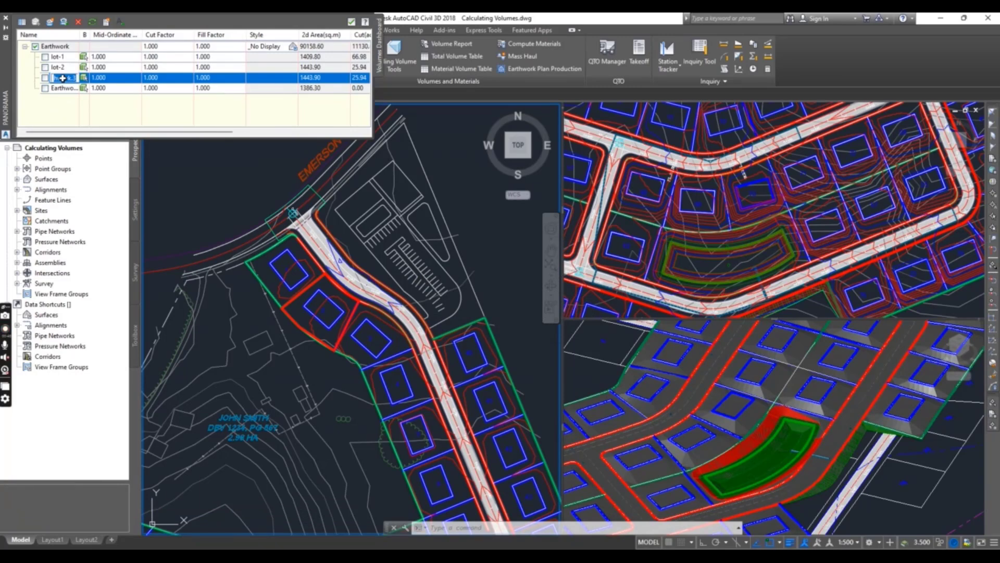
{"action": "type", "text": "lot-22"}
{"action": "left_click", "coordinate": [66, 88]}
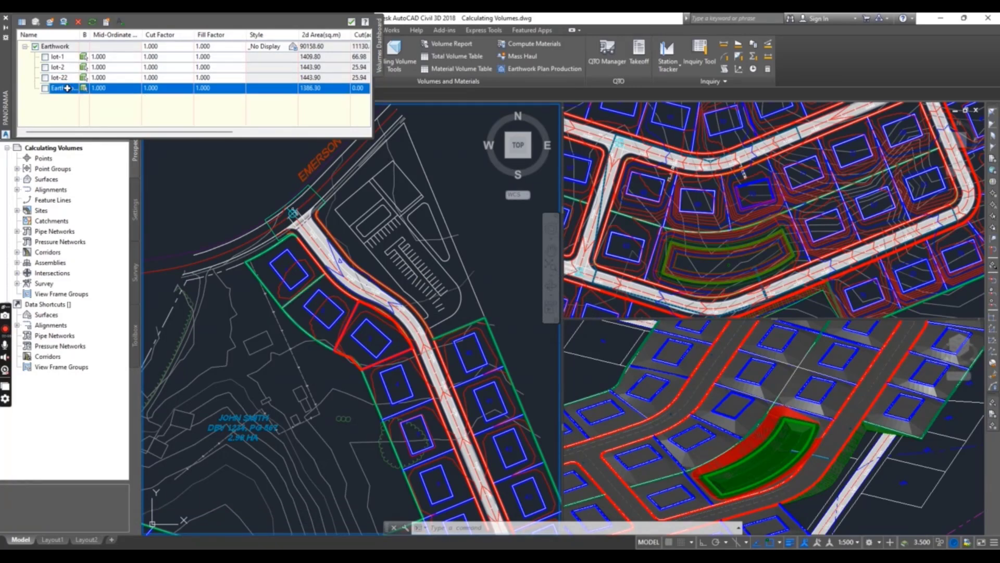
{"action": "left_click", "coordinate": [67, 88]}
{"action": "type", "text": "lot-3"}
{"action": "key", "text": "Return"}
{"action": "left_click", "coordinate": [45, 56]}
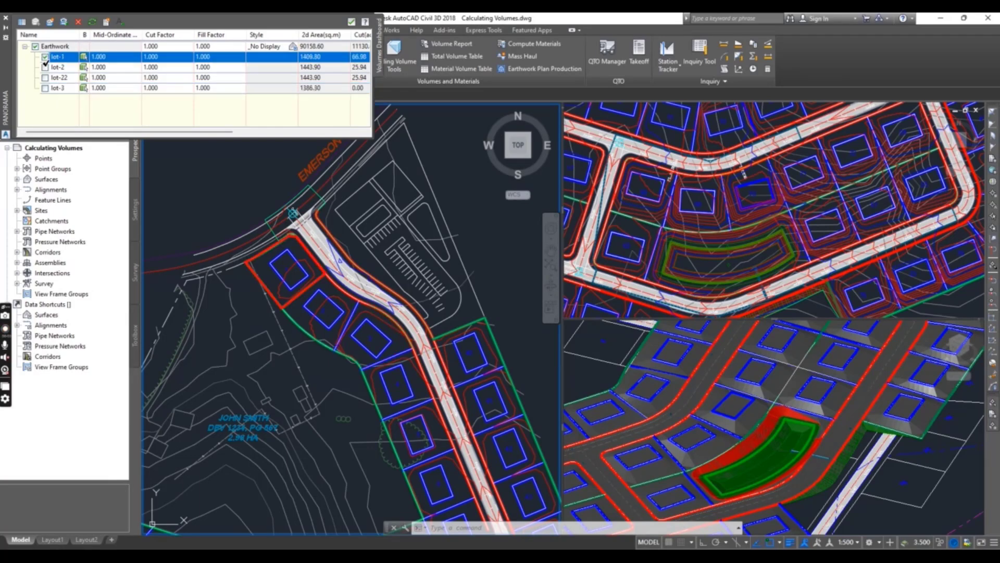
- Tick lot-2, lot-22 and lot-3 and generate the cut/fill report CutFillReport.xml
{"action": "left_click", "coordinate": [45, 66]}
{"action": "left_click", "coordinate": [45, 87]}
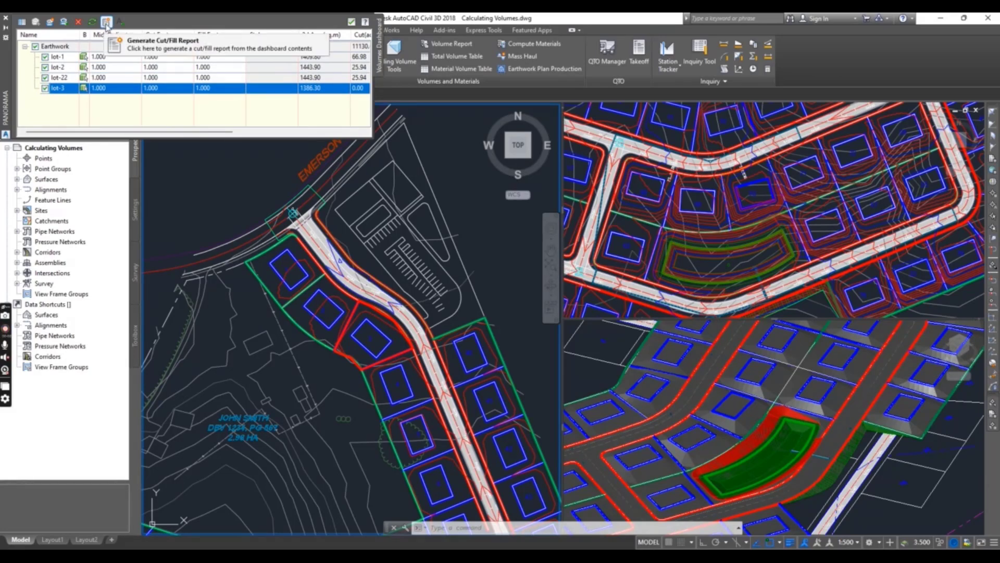
{"action": "left_click", "coordinate": [106, 22]}
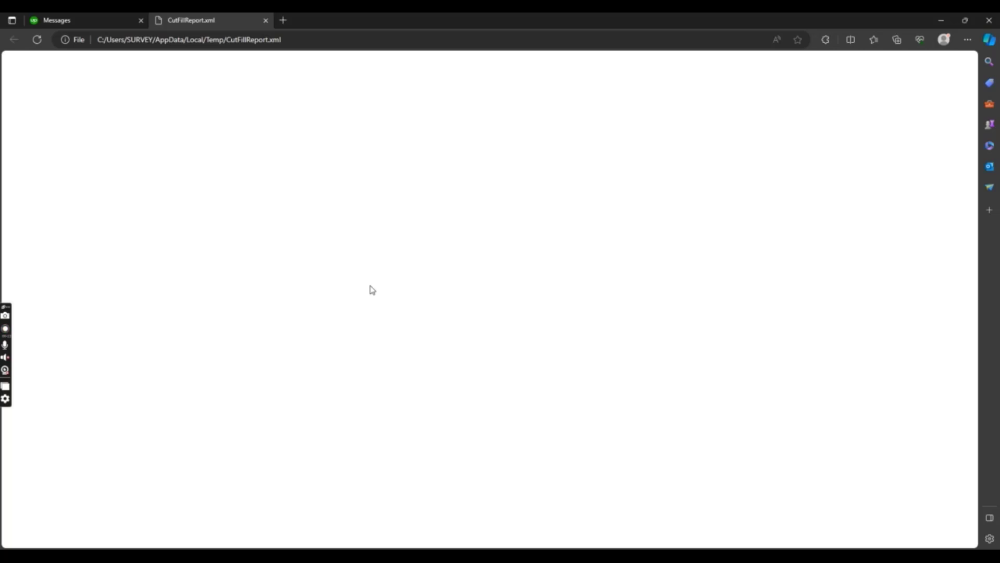
- Close the CutFillReport.xml tab and minimize Microsoft Edge
{"action": "left_click", "coordinate": [265, 20]}
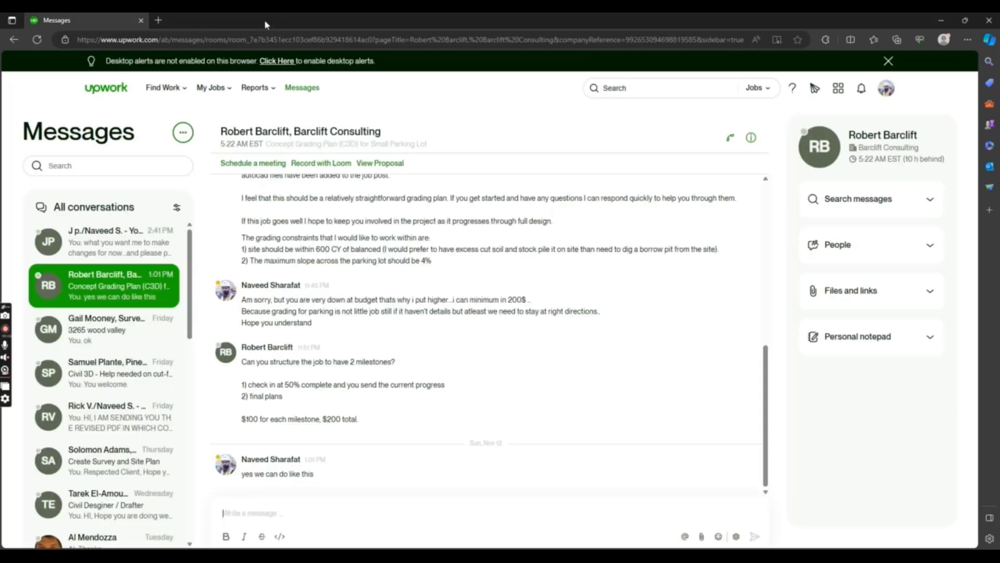
{"action": "left_click", "coordinate": [940, 20]}
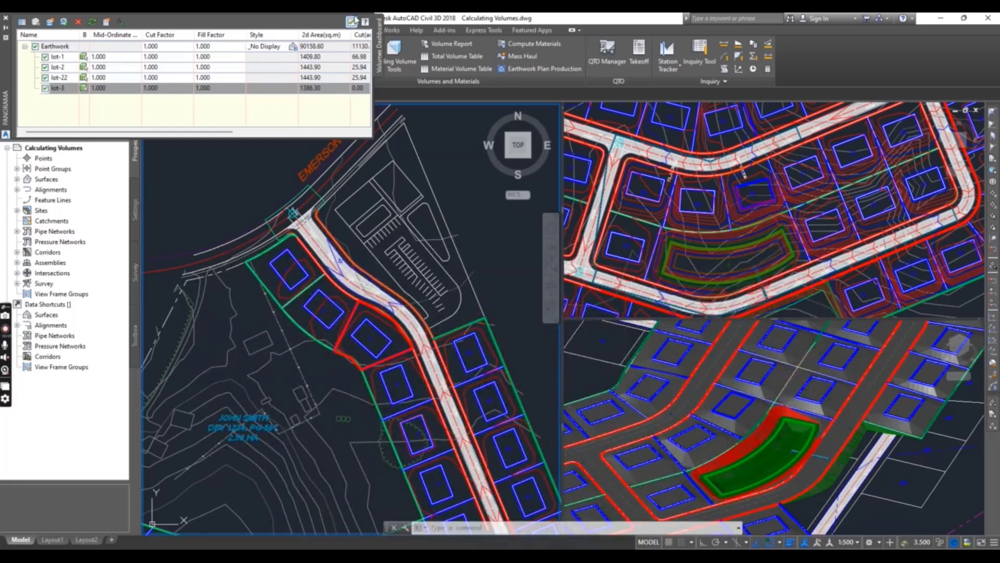
- Close the floating Volumes Dashboard palette
{"action": "left_click", "coordinate": [6, 17]}
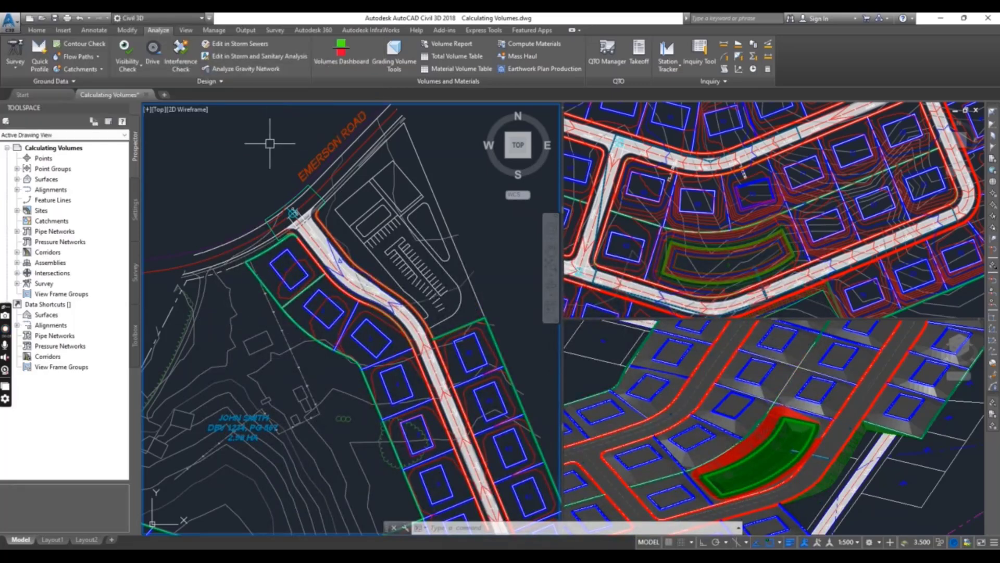